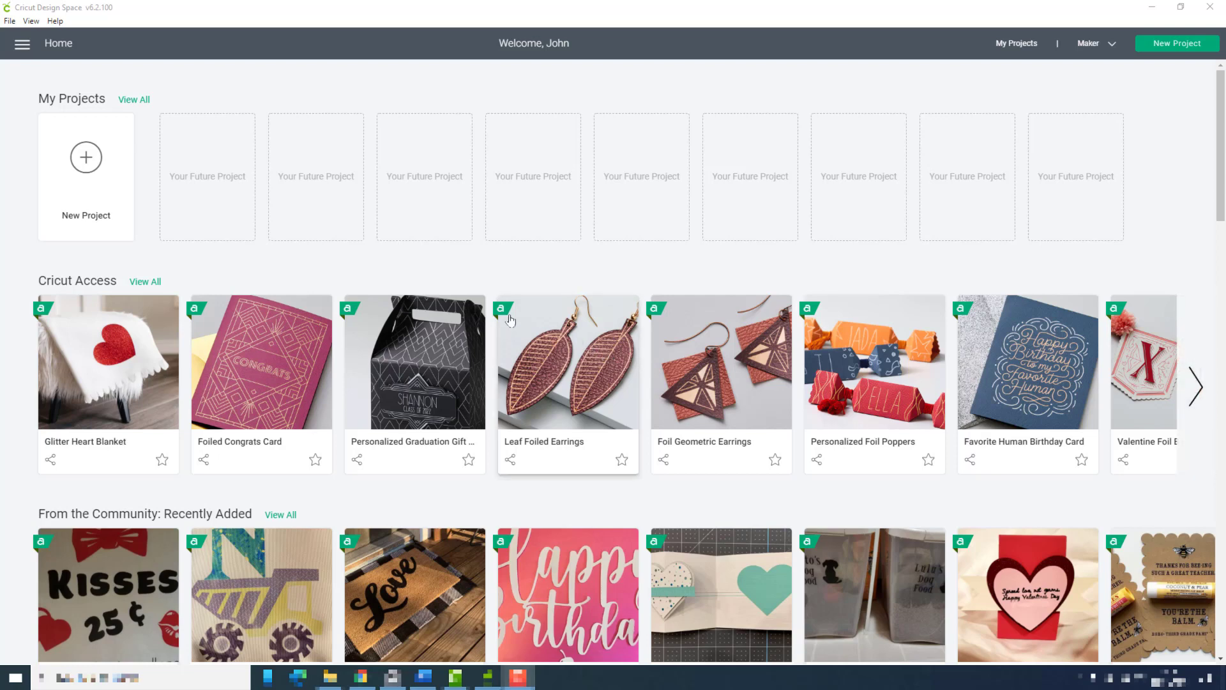
- Start a new blank project, then upload and save the Unicorn1 SVG image
{"action": "left_click", "coordinate": [105, 199]}
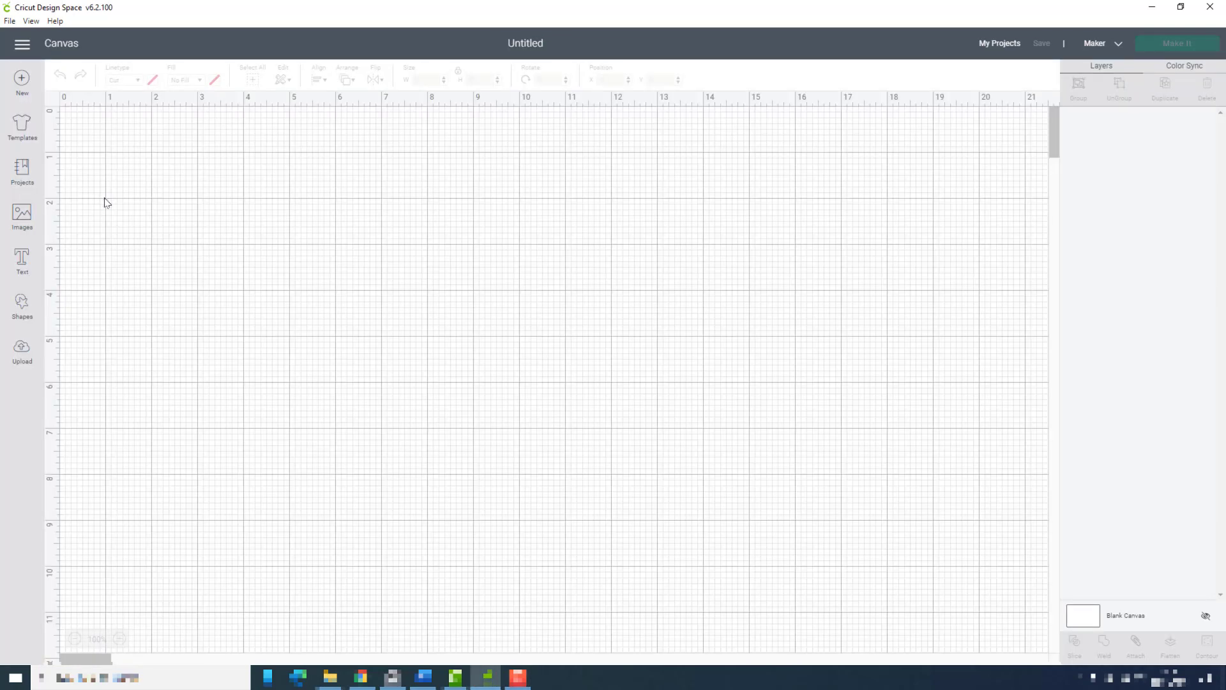
{"action": "left_click", "coordinate": [23, 351]}
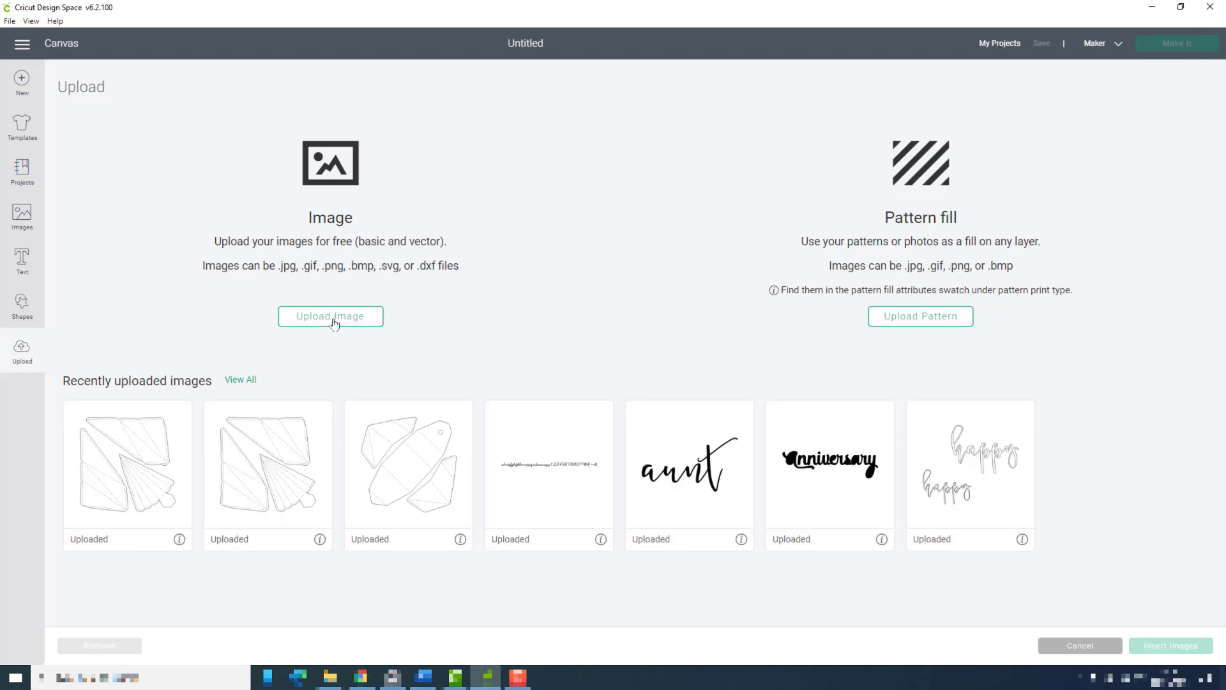
{"action": "left_click", "coordinate": [334, 324]}
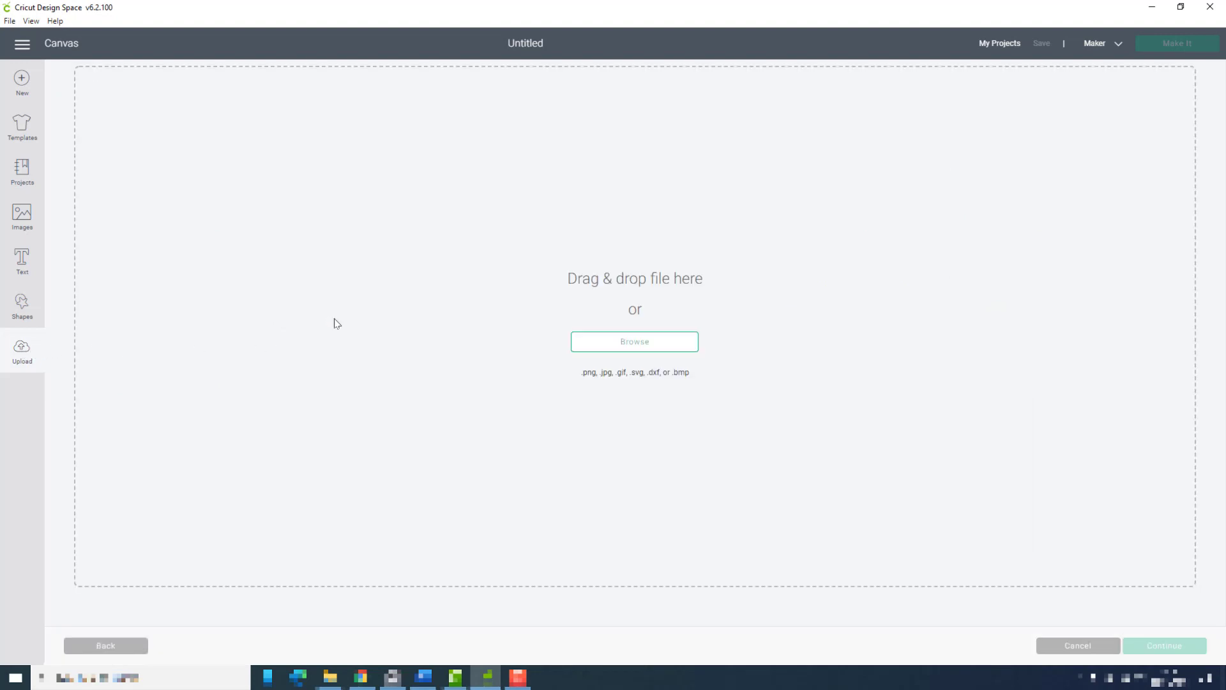
{"action": "left_click", "coordinate": [631, 344]}
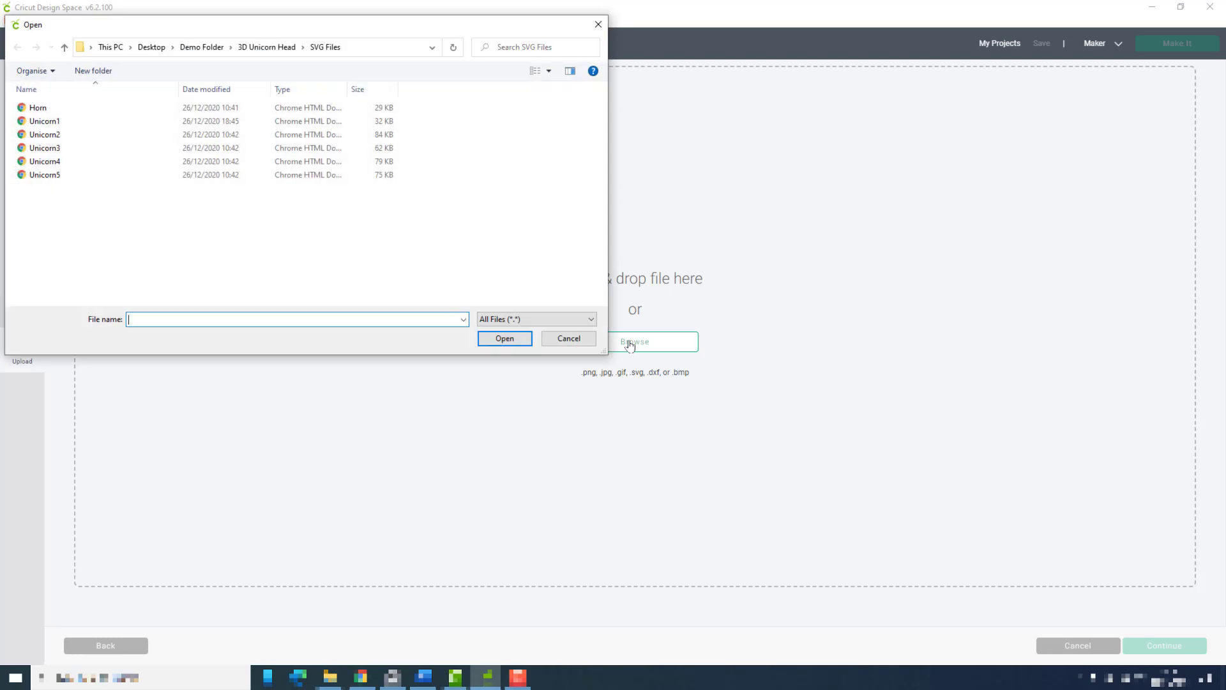
{"action": "left_click", "coordinate": [66, 123]}
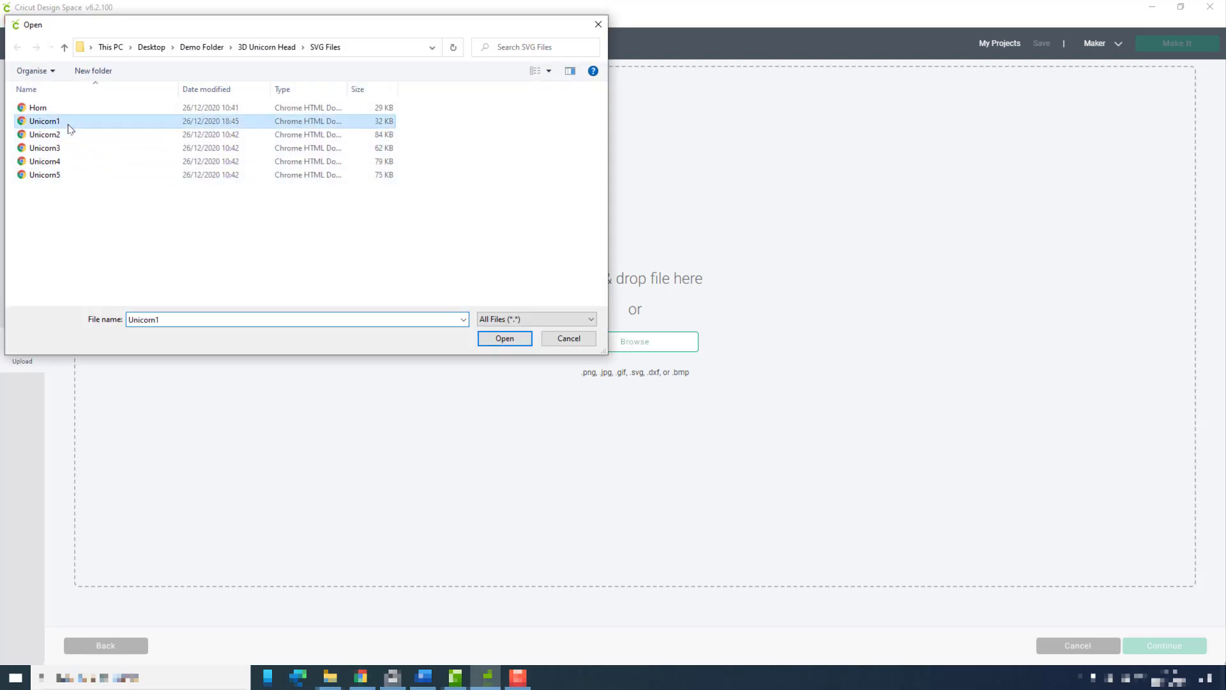
{"action": "left_click", "coordinate": [497, 341]}
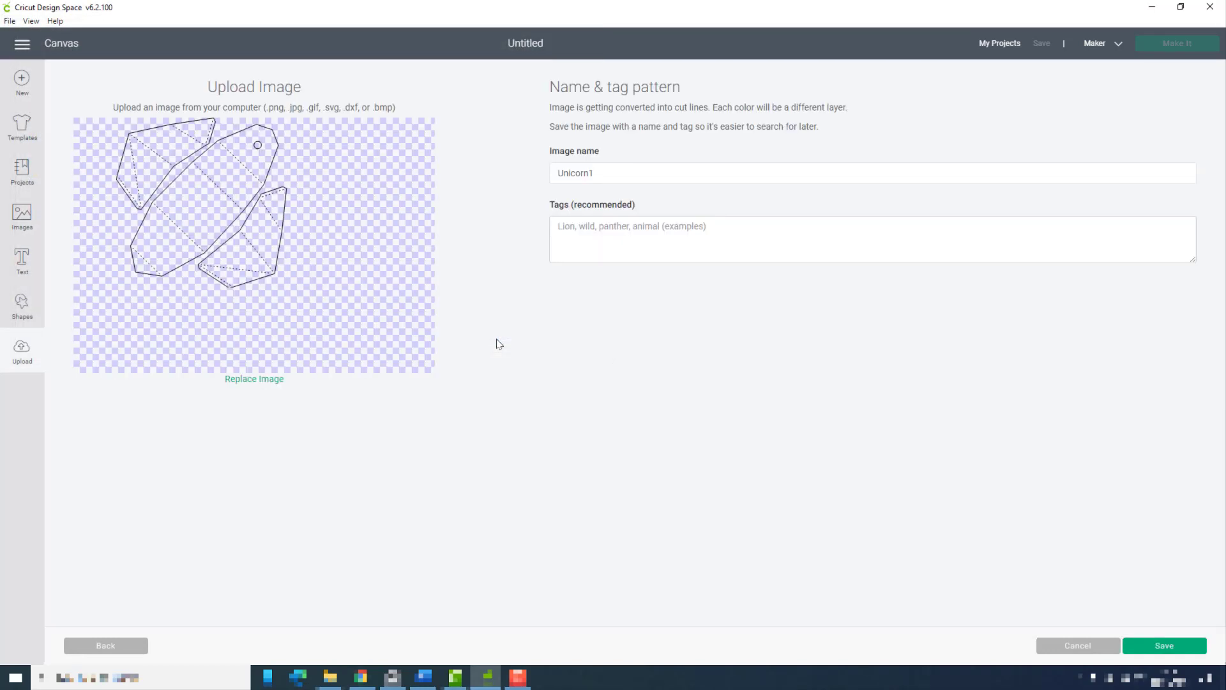
{"action": "left_click", "coordinate": [1165, 649]}
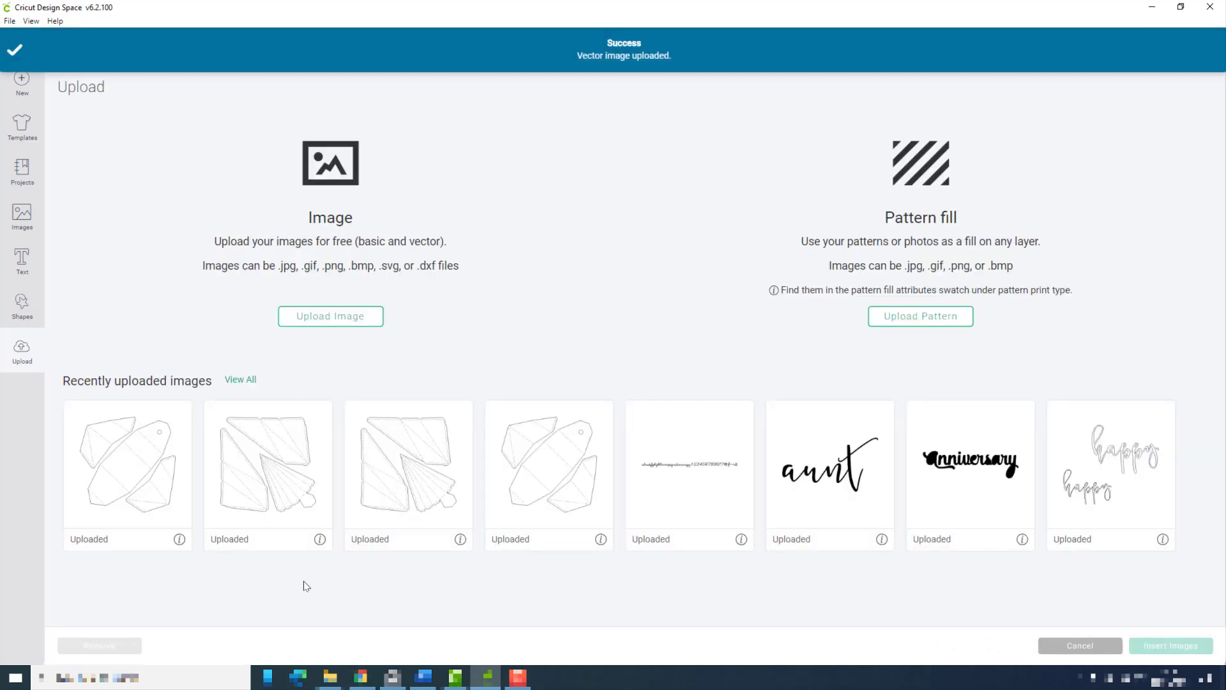
- Insert the Unicorn1 image, briefly hiding and reshowing the large elongated shape to check it
{"action": "left_click", "coordinate": [130, 480]}
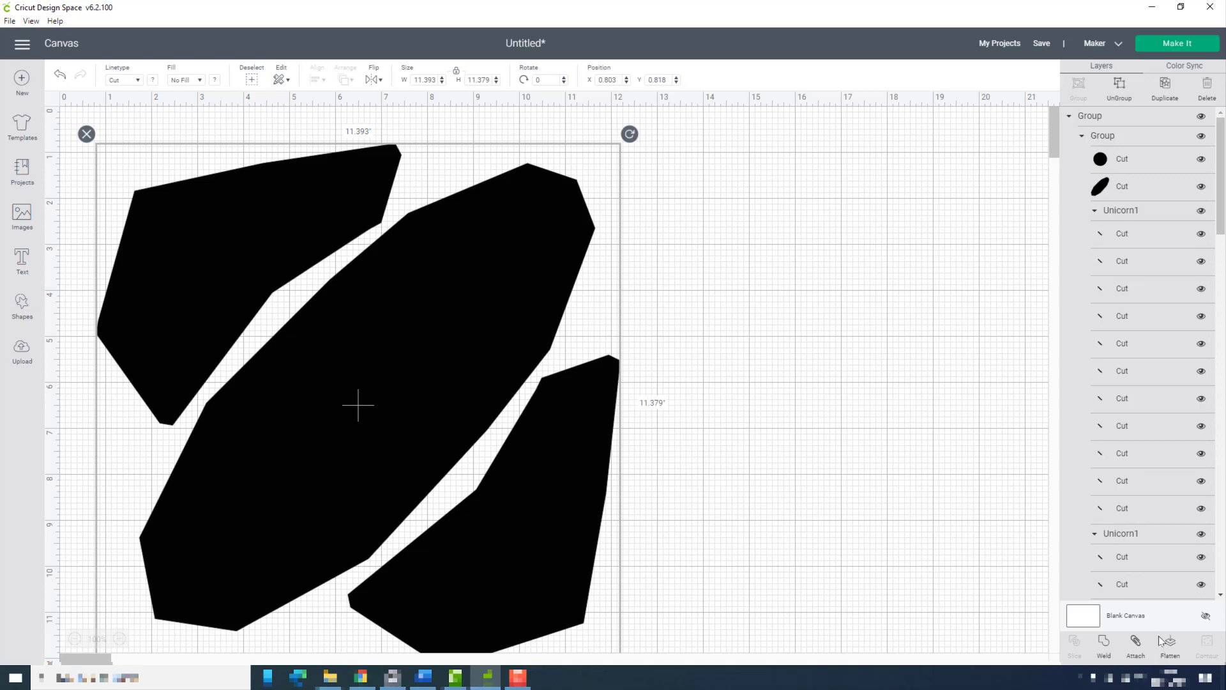
{"action": "left_click", "coordinate": [1201, 188]}
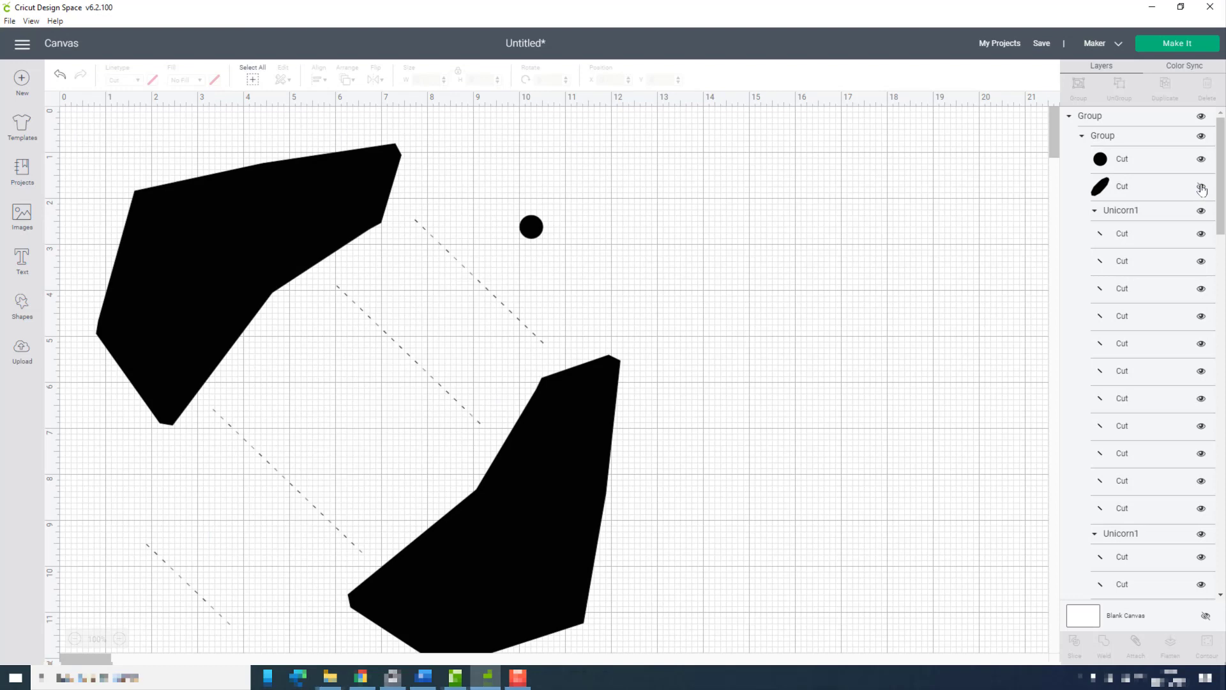
{"action": "left_click", "coordinate": [1201, 188]}
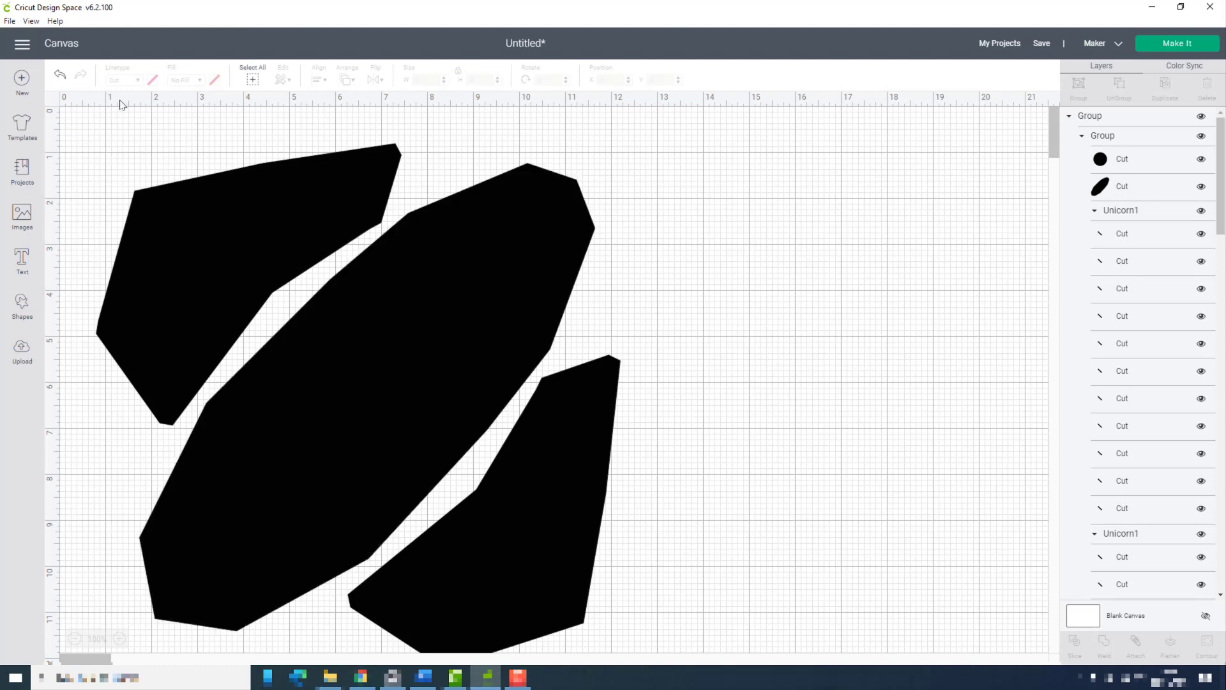
- Move all unicorn shapes toward the top-left corner, then preview them spread over four mats
{"action": "mouse_move", "coordinate": [80, 124]}
{"action": "left_mouse_down"}
{"action": "mouse_move", "coordinate": [725, 653]}
{"action": "mouse_move", "coordinate": [710, 654]}
{"action": "left_mouse_up"}
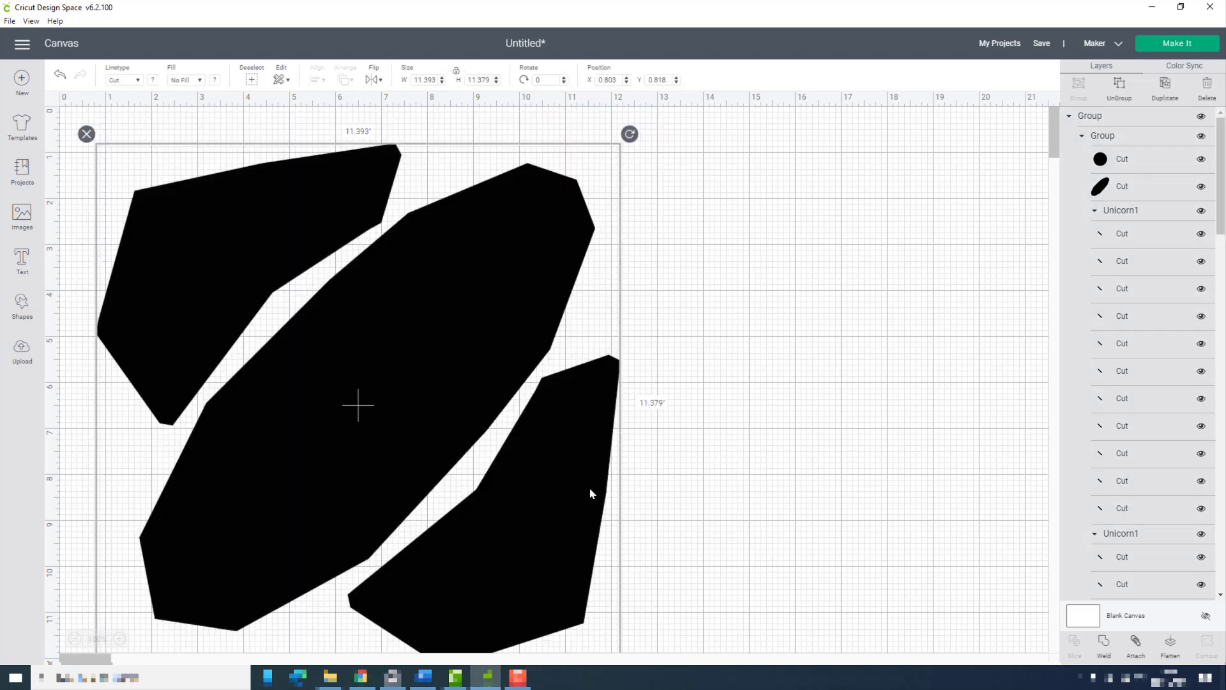
{"action": "left_click_drag", "start_coordinate": [588, 493], "coordinate": [553, 463]}
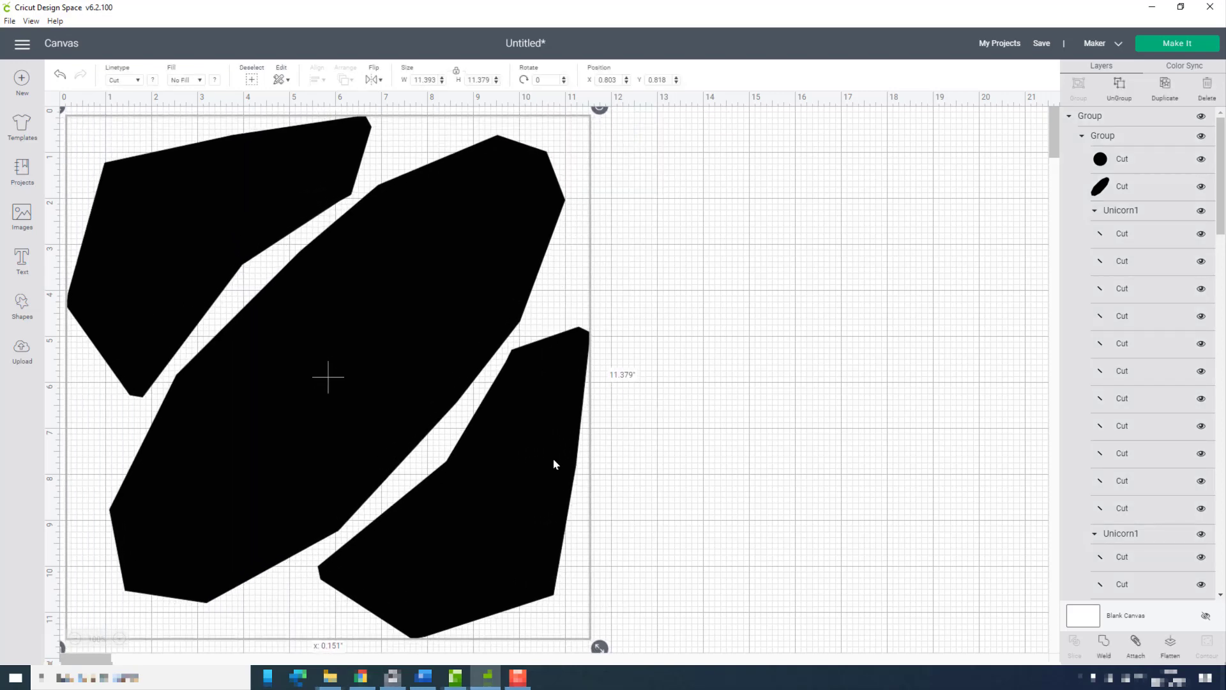
{"action": "left_click", "coordinate": [684, 471]}
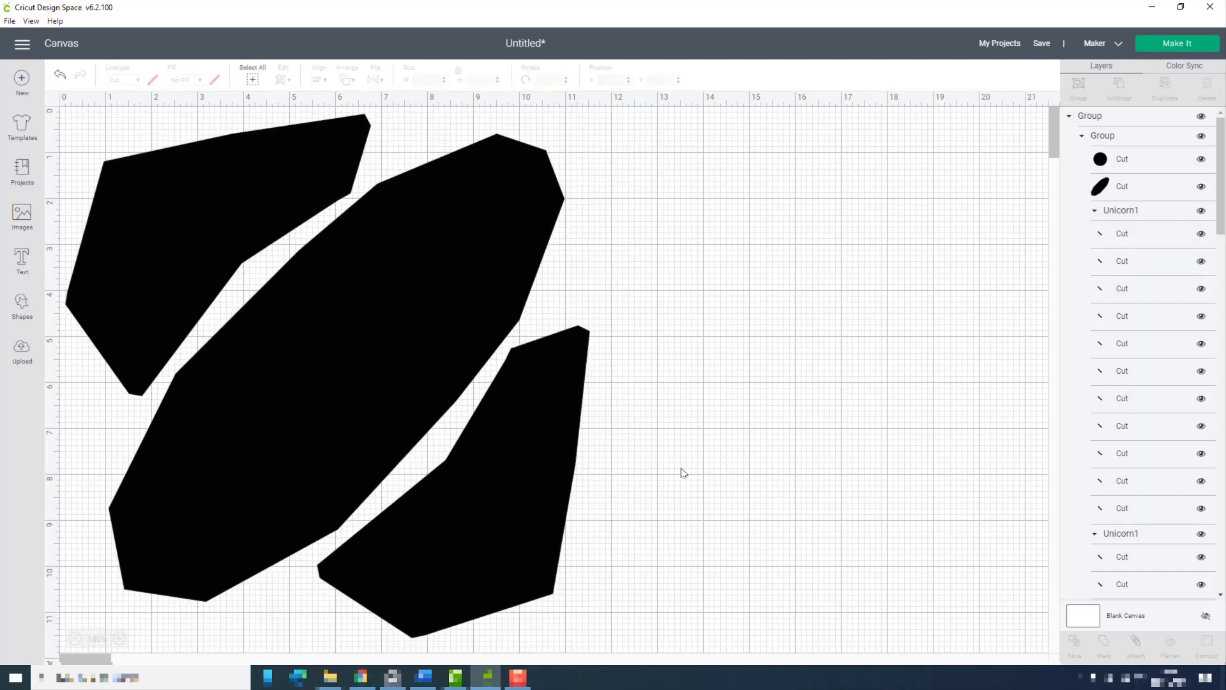
{"action": "left_click", "coordinate": [1166, 50]}
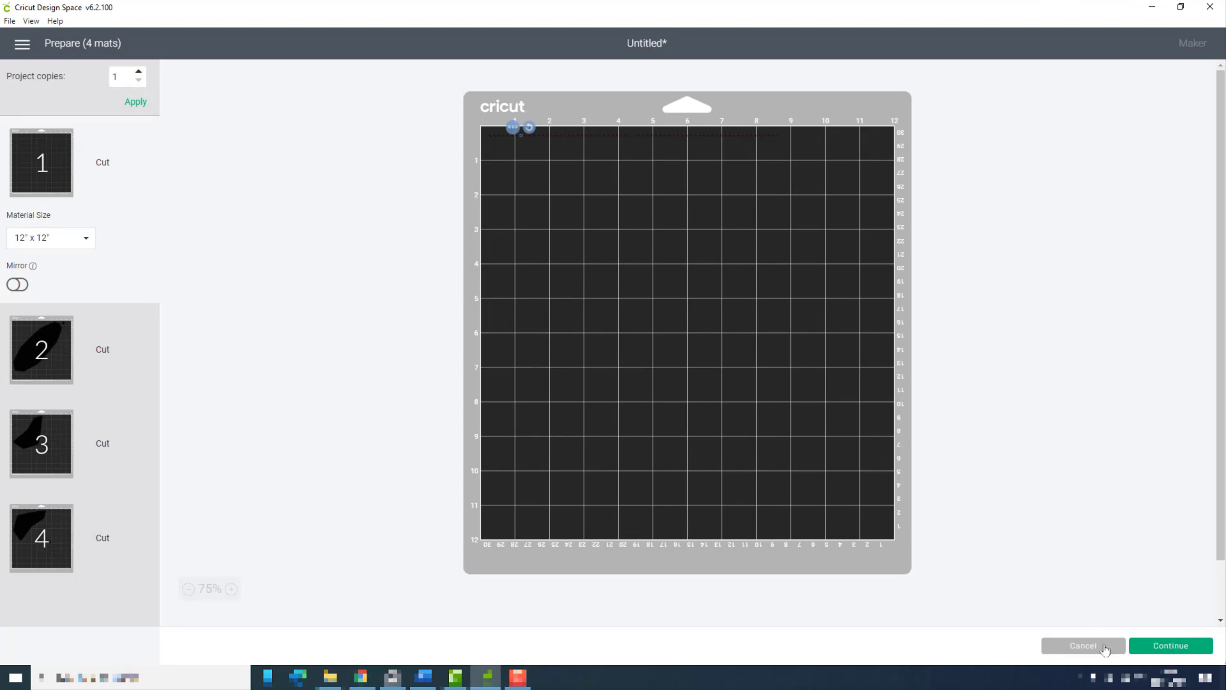
- Back on the canvas, attach all the selected unicorn shapes and send them to Make It again
{"action": "left_click", "coordinate": [1084, 646]}
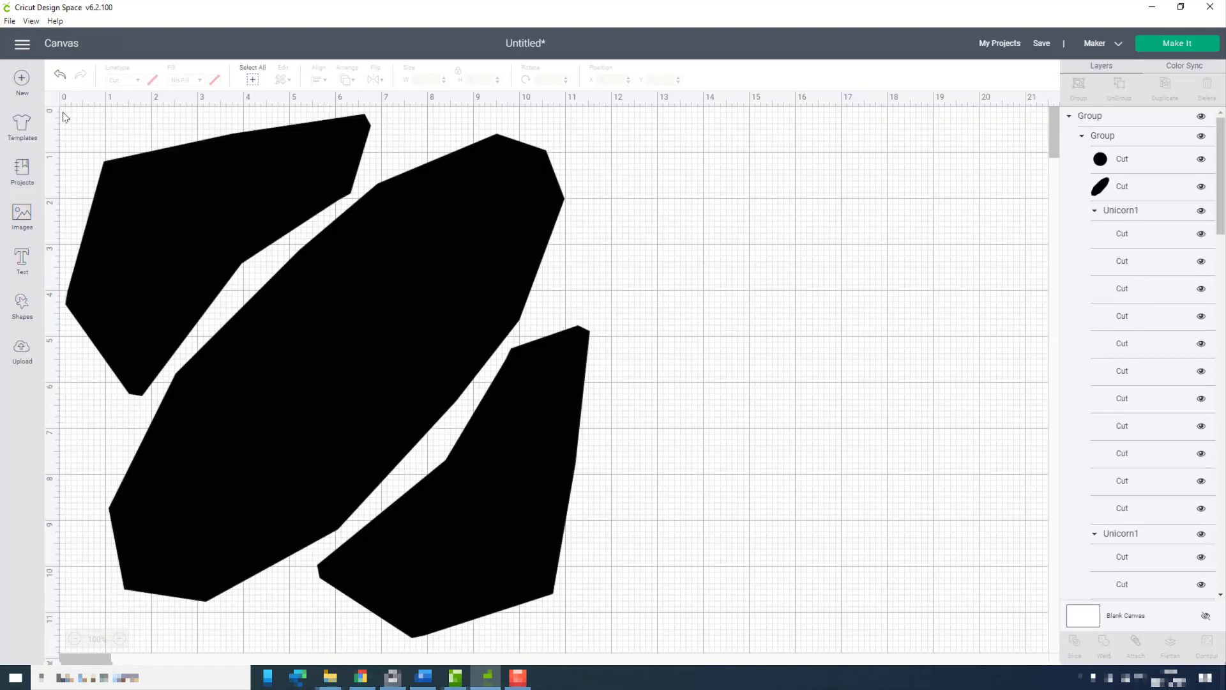
{"action": "key", "text": "ctrl+a"}
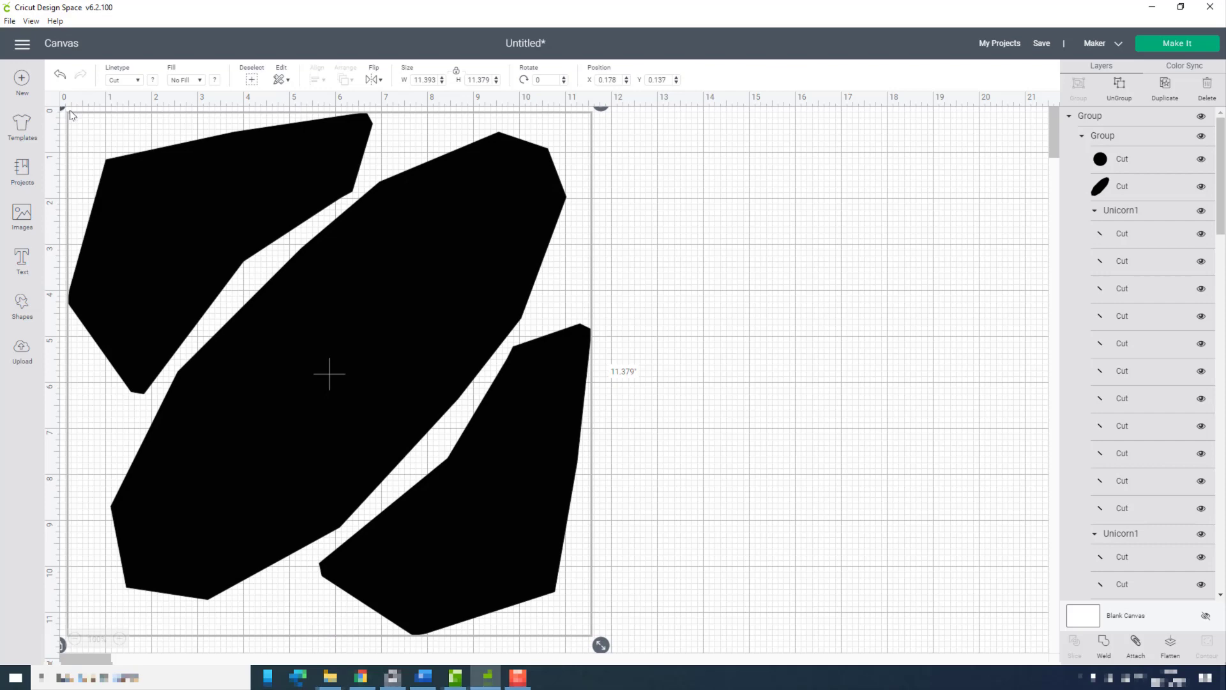
{"action": "left_click", "coordinate": [1136, 642]}
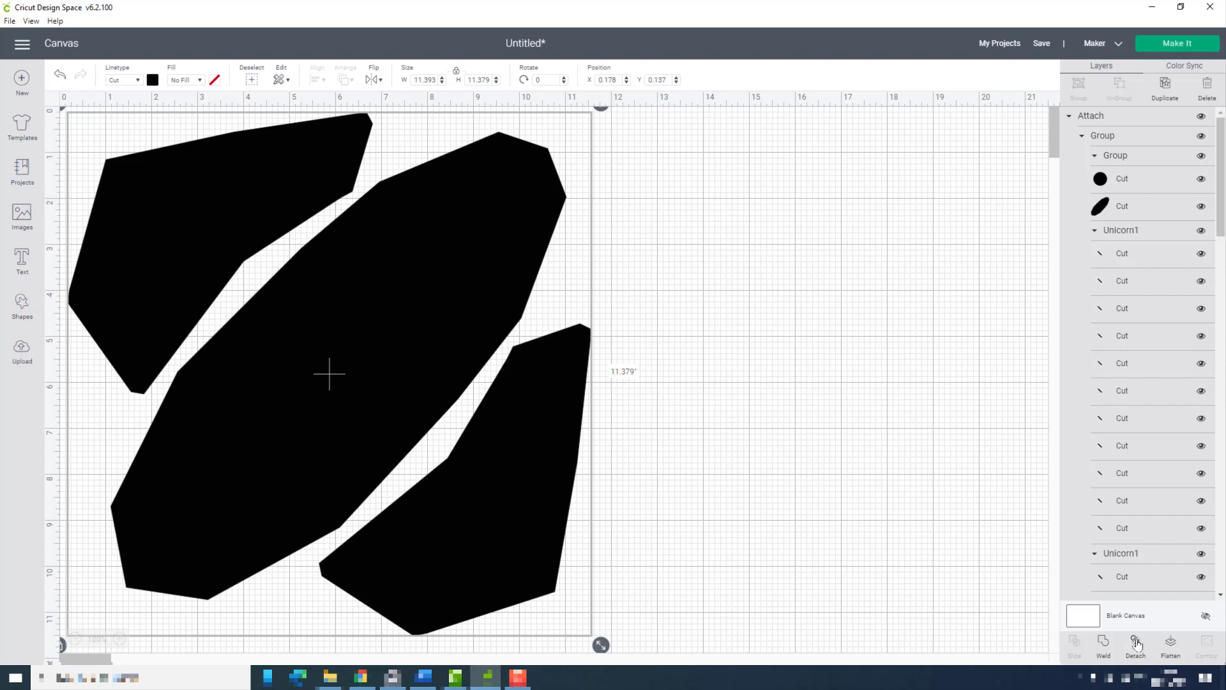
{"action": "left_click", "coordinate": [1175, 44]}
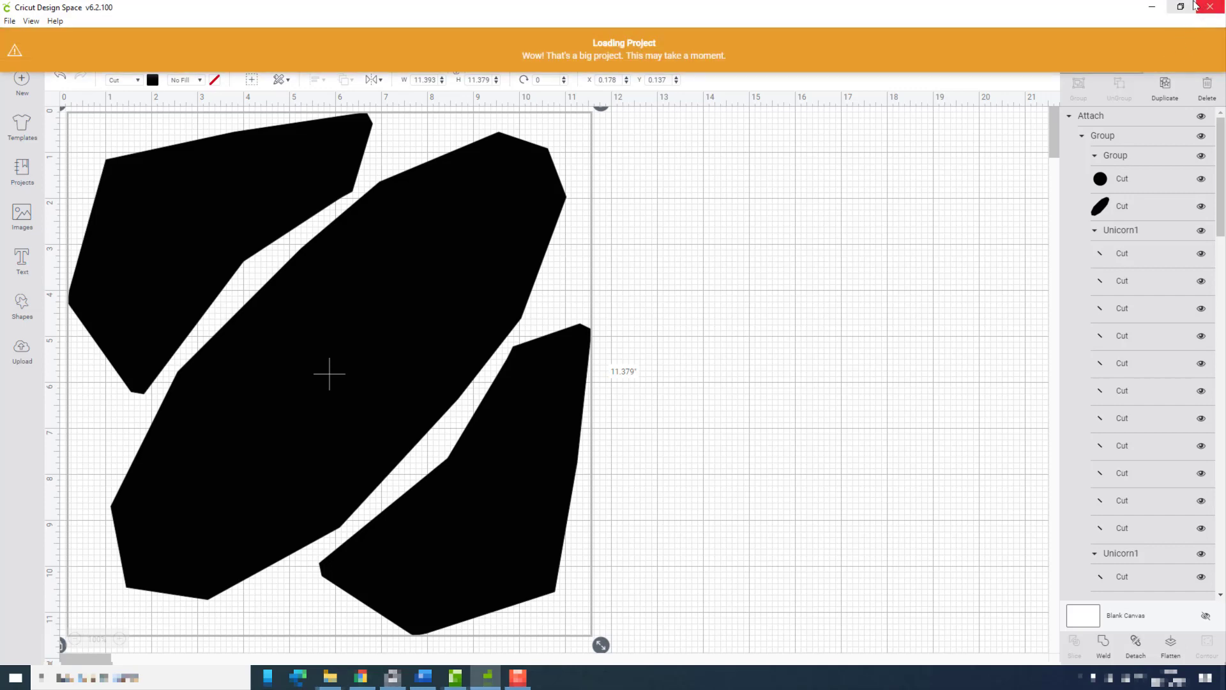
- Time the project load with a stopwatch until the design sits on one 12x12 mat
{"action": "key", "text": "alt+Tab"}
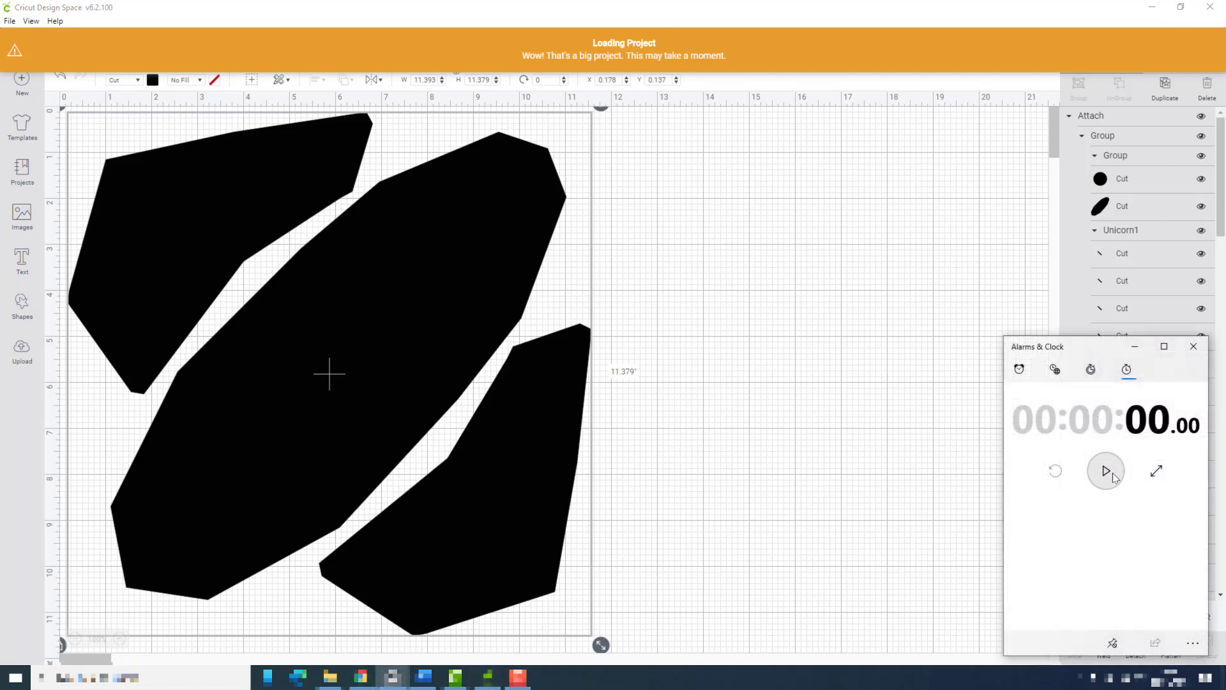
{"action": "left_click", "coordinate": [1112, 473]}
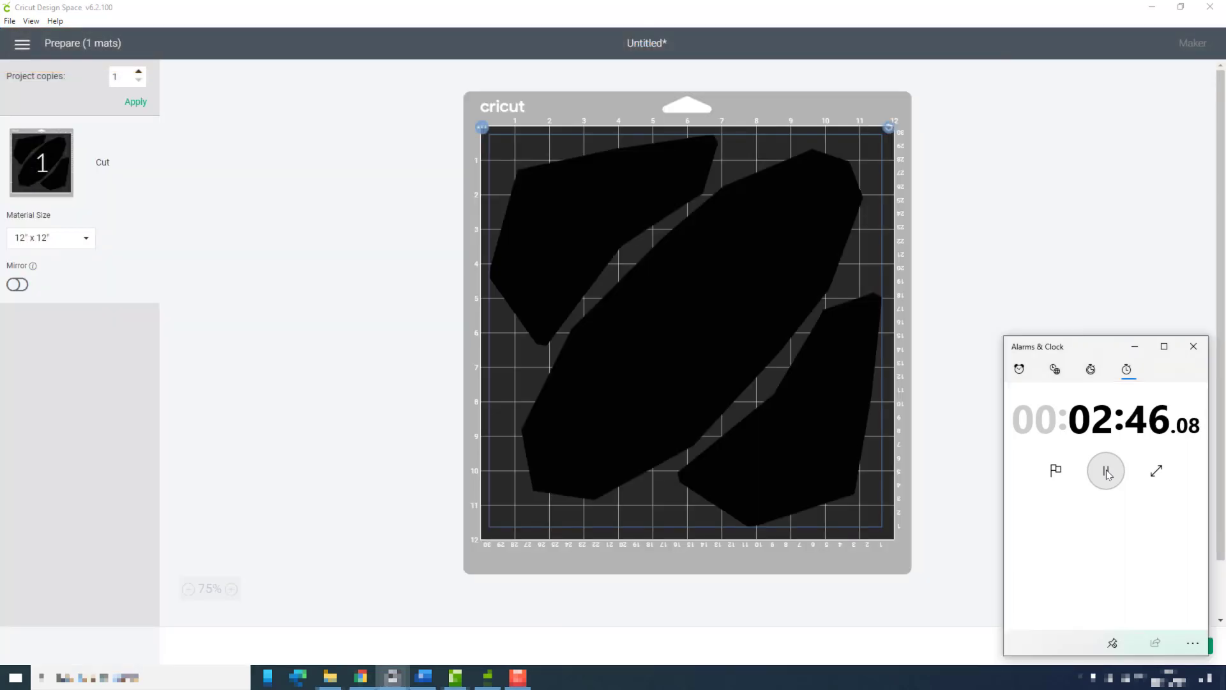
{"action": "key", "text": "super+Down"}
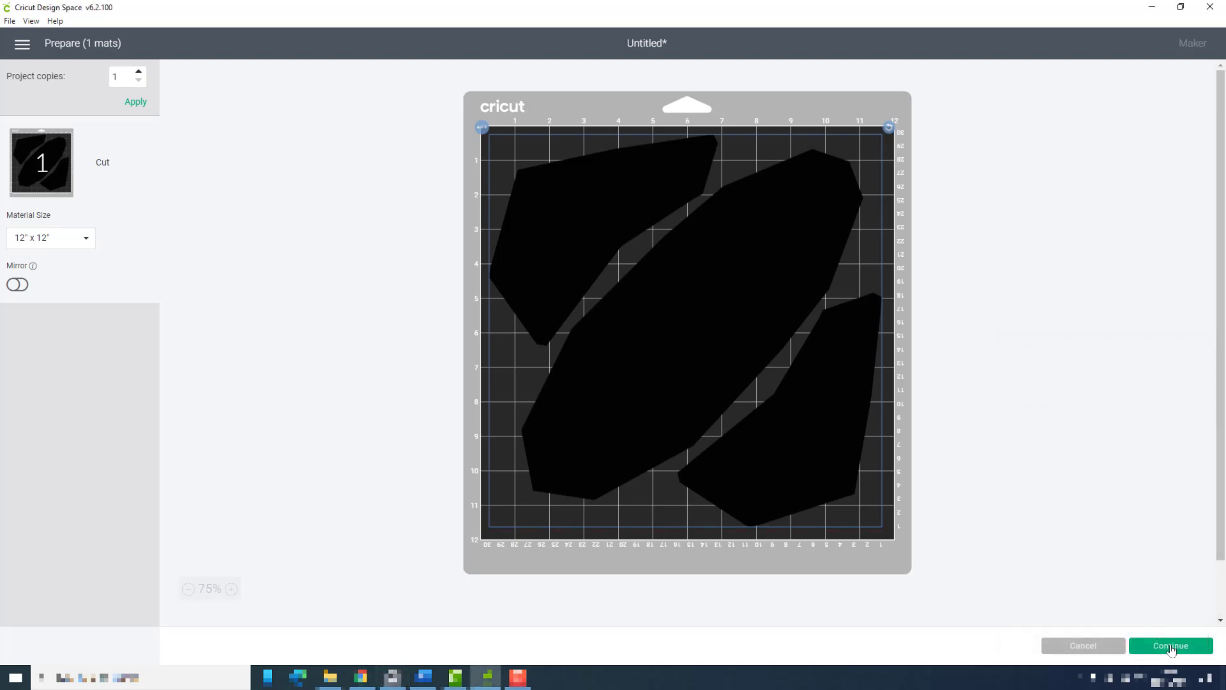